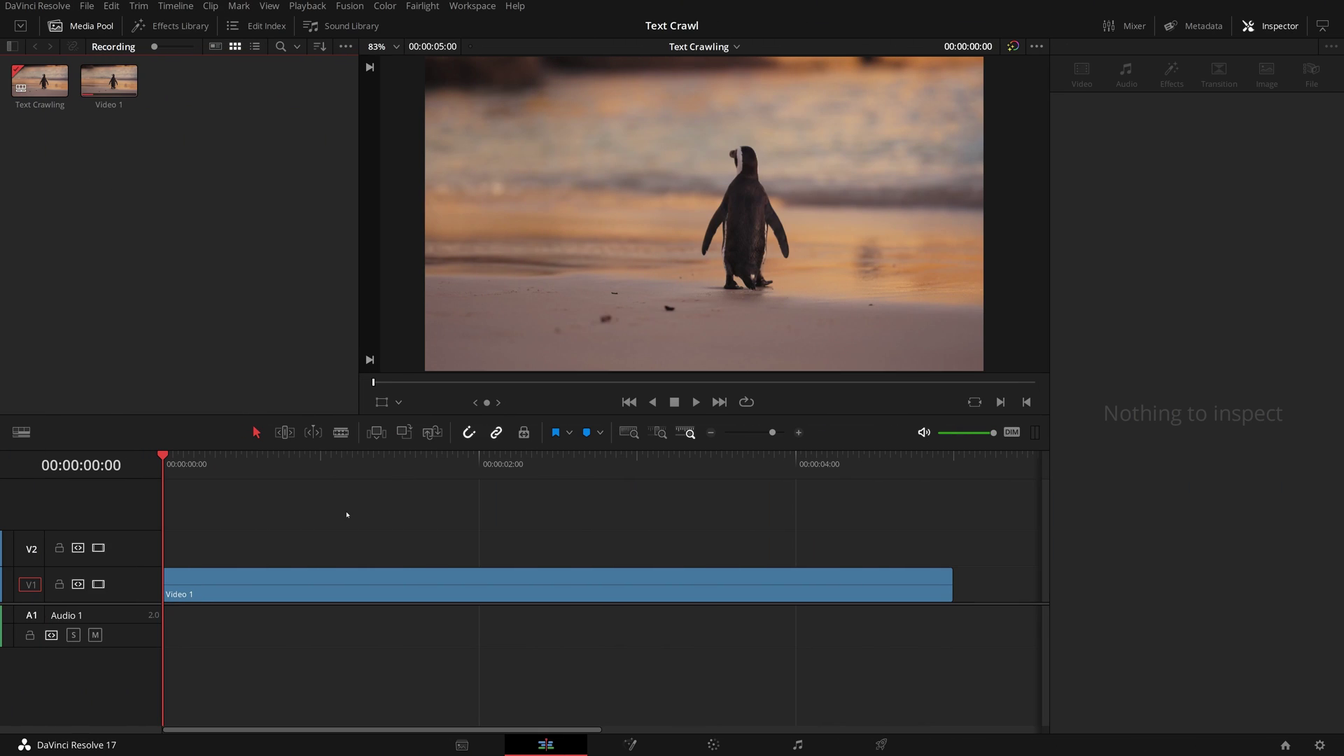
Select the penguin clip on Video 1 and play it back.
click(303, 501)
key(space)
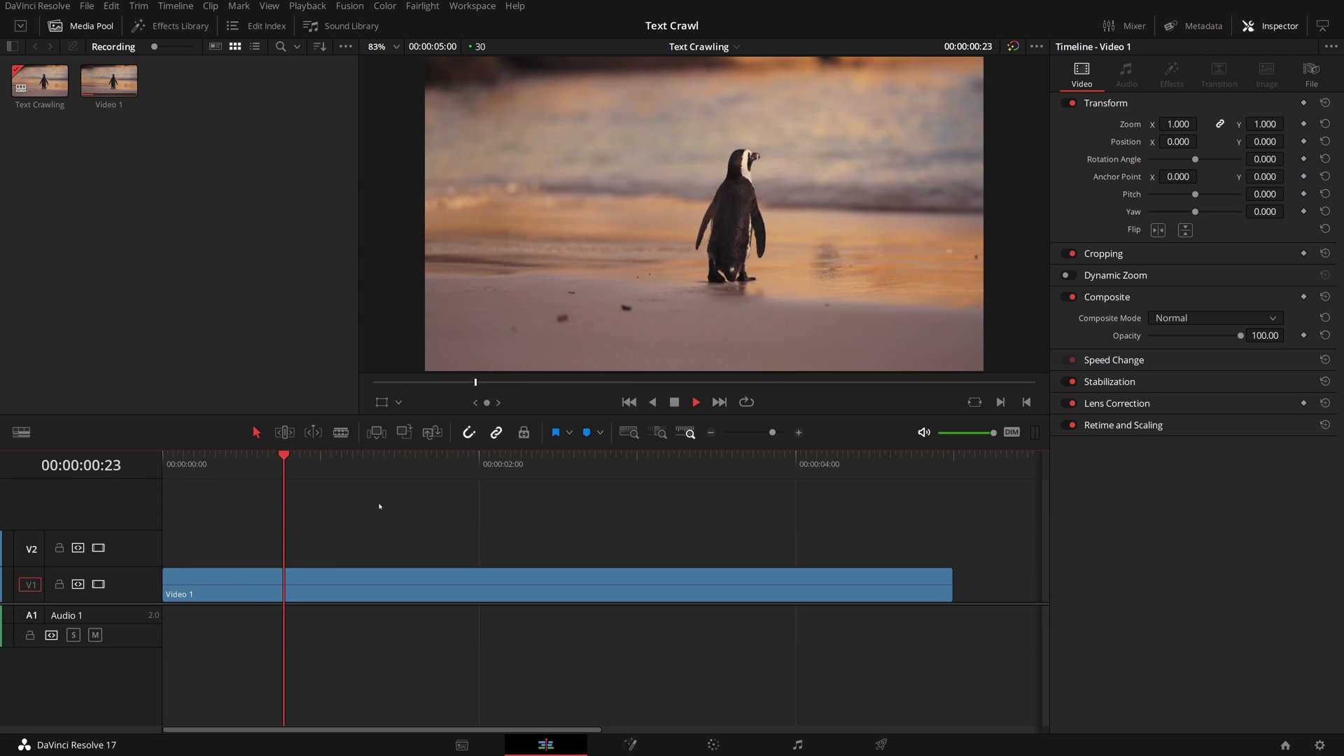
Place a Text+ title on V2 above the penguin clip, paste the penguin sentence, and set H Anchor to Left (-1.0).
click(169, 25)
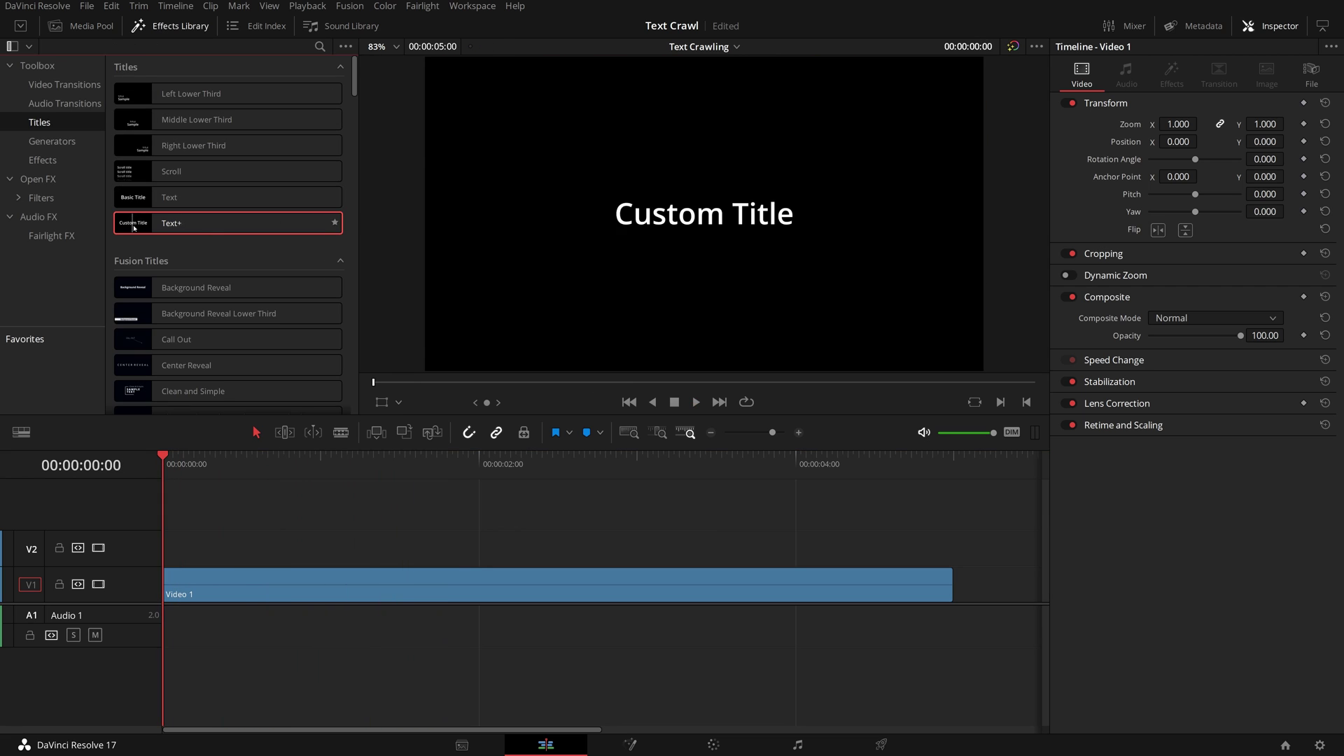
mouse_move(210, 222)
mouse_down()
mouse_move(172, 573)
mouse_move(172, 556)
mouse_up()
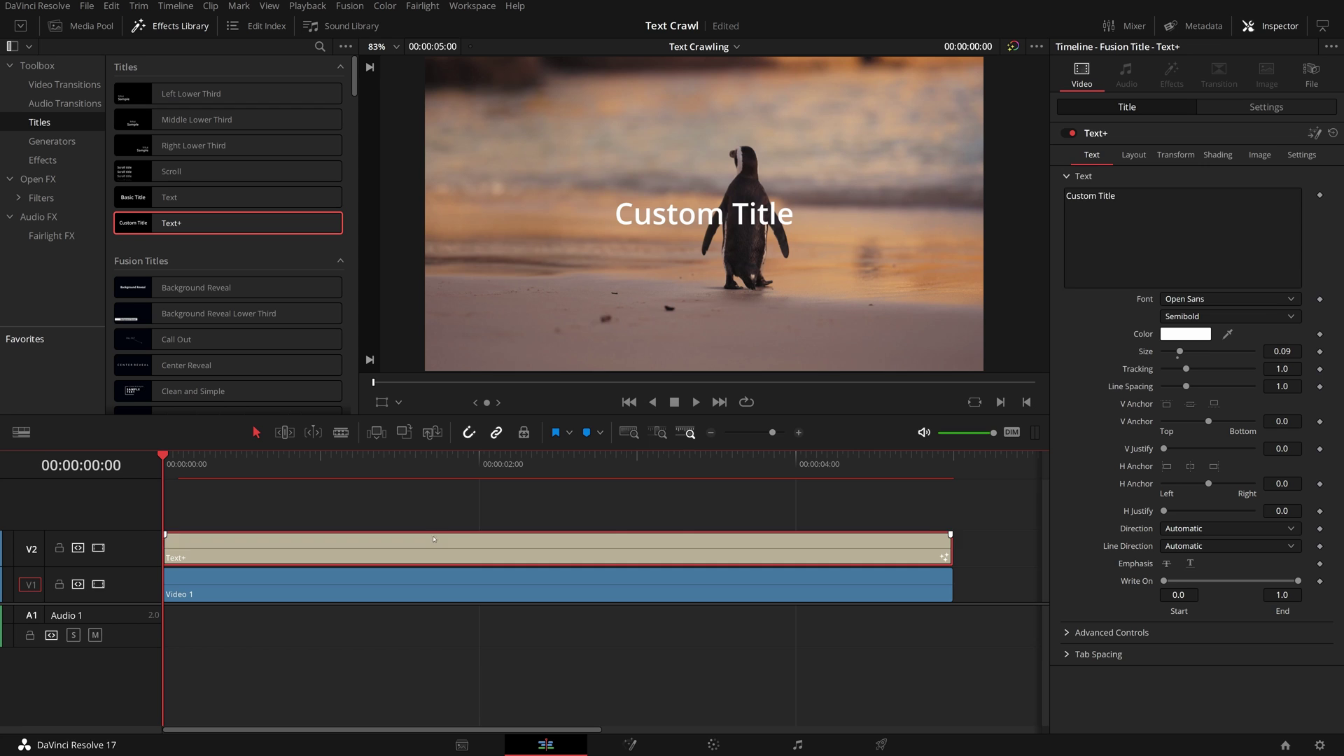
key(ctrl+v)
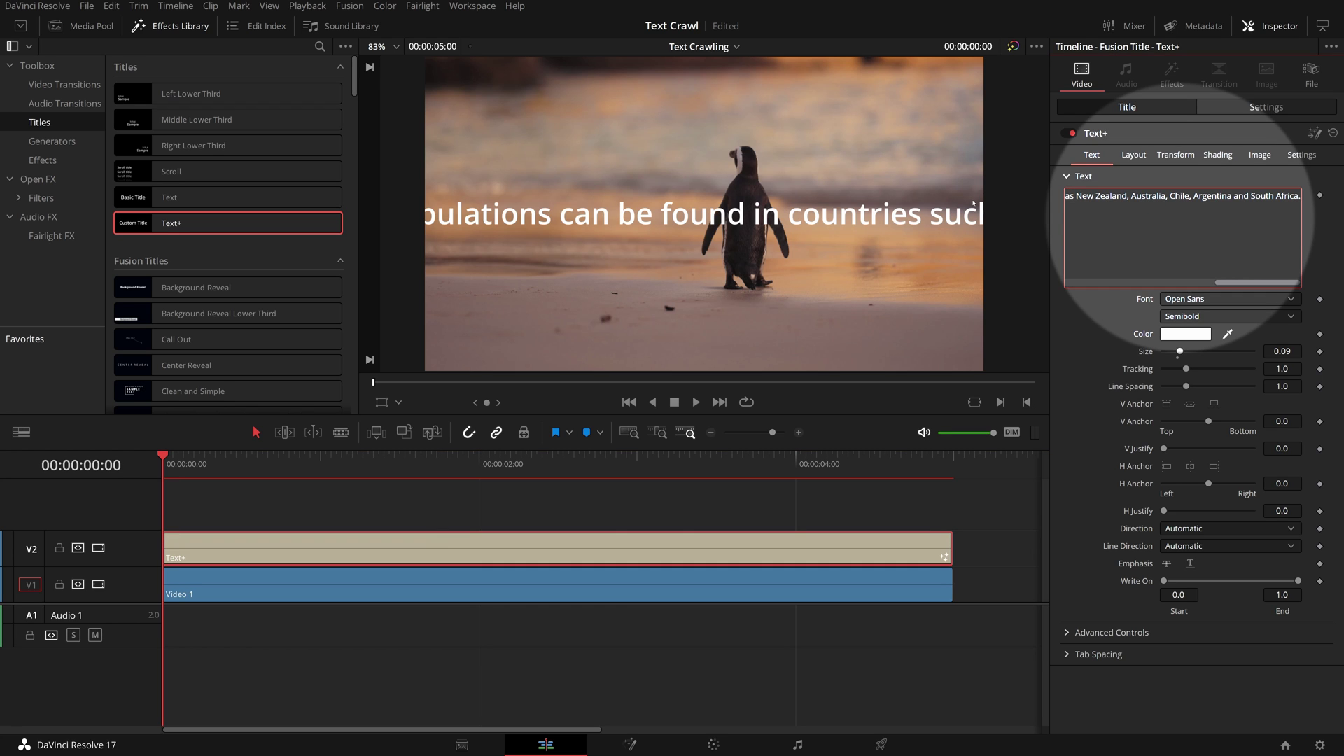
drag(1237, 282, 1089, 285)
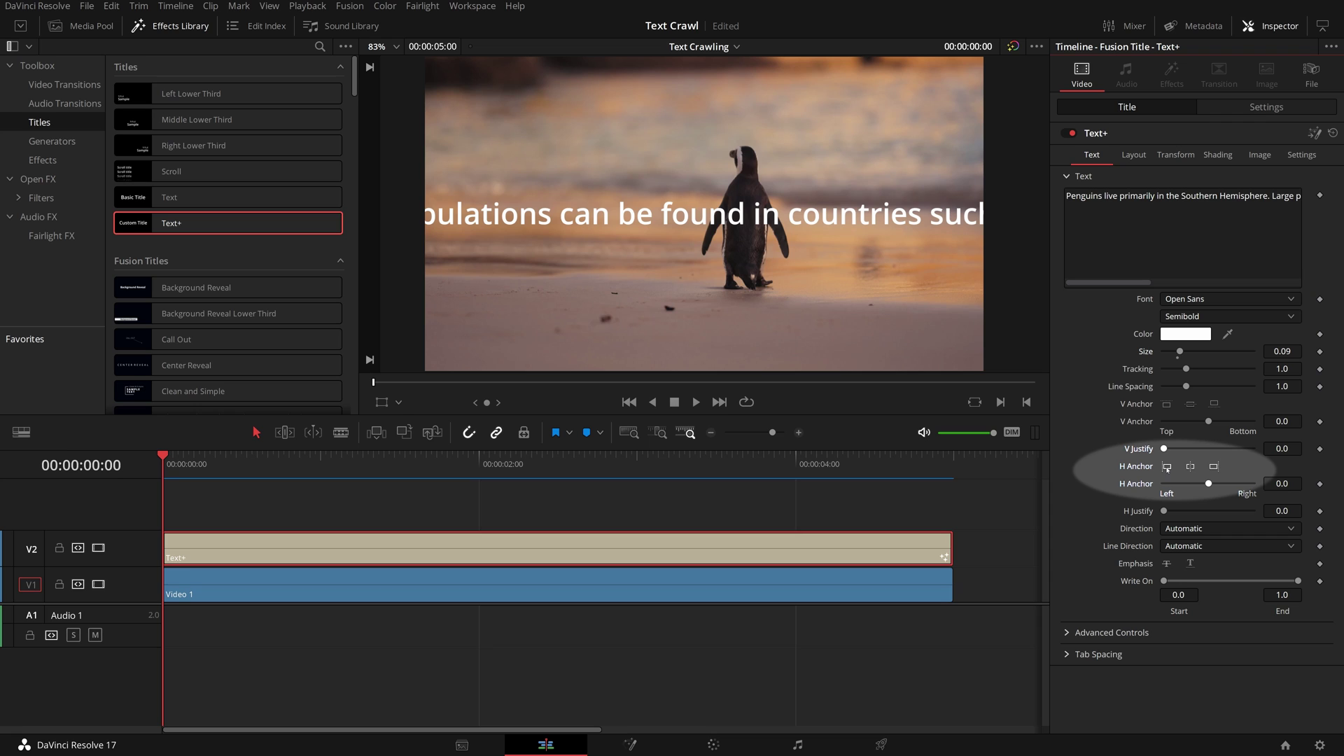
drag(1208, 484, 1163, 485)
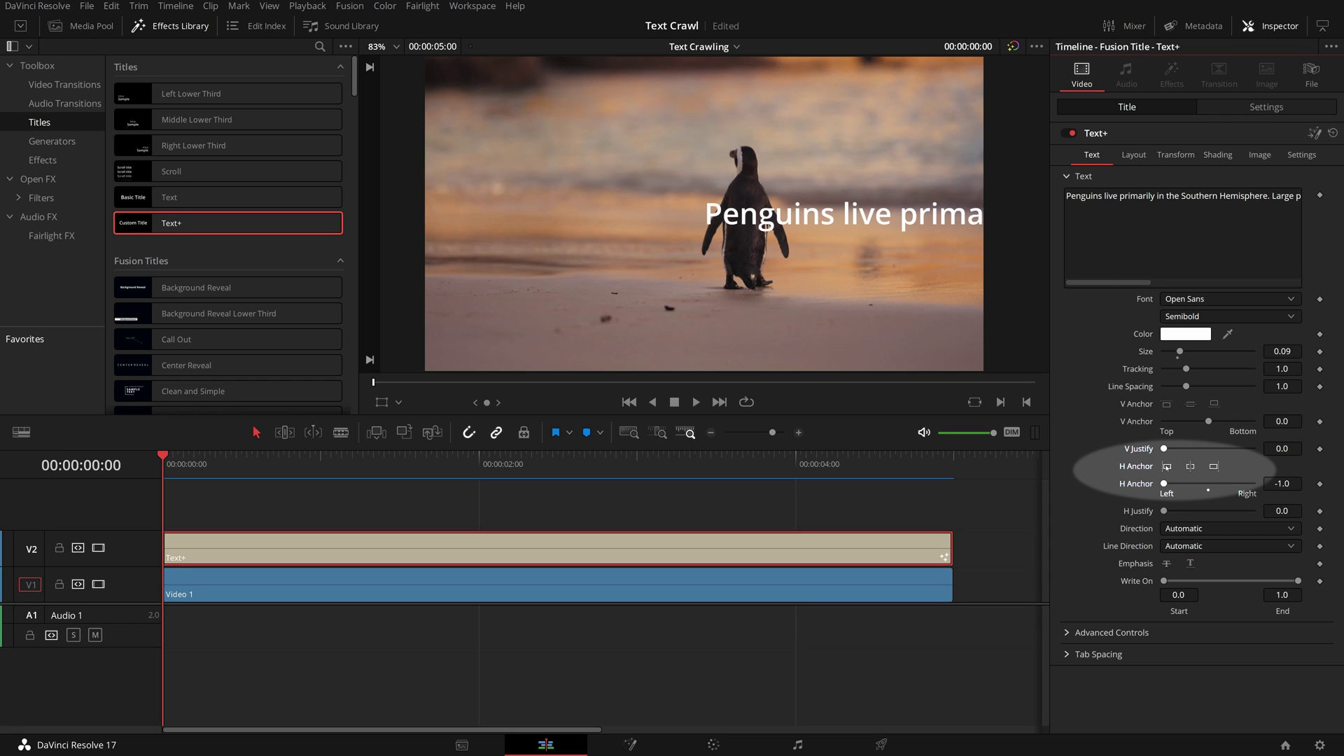
In Layout, keyframe Center X at 1.0 at frame 0 and -4.048 at 00:00:05:00, then return to the start.
click(1131, 157)
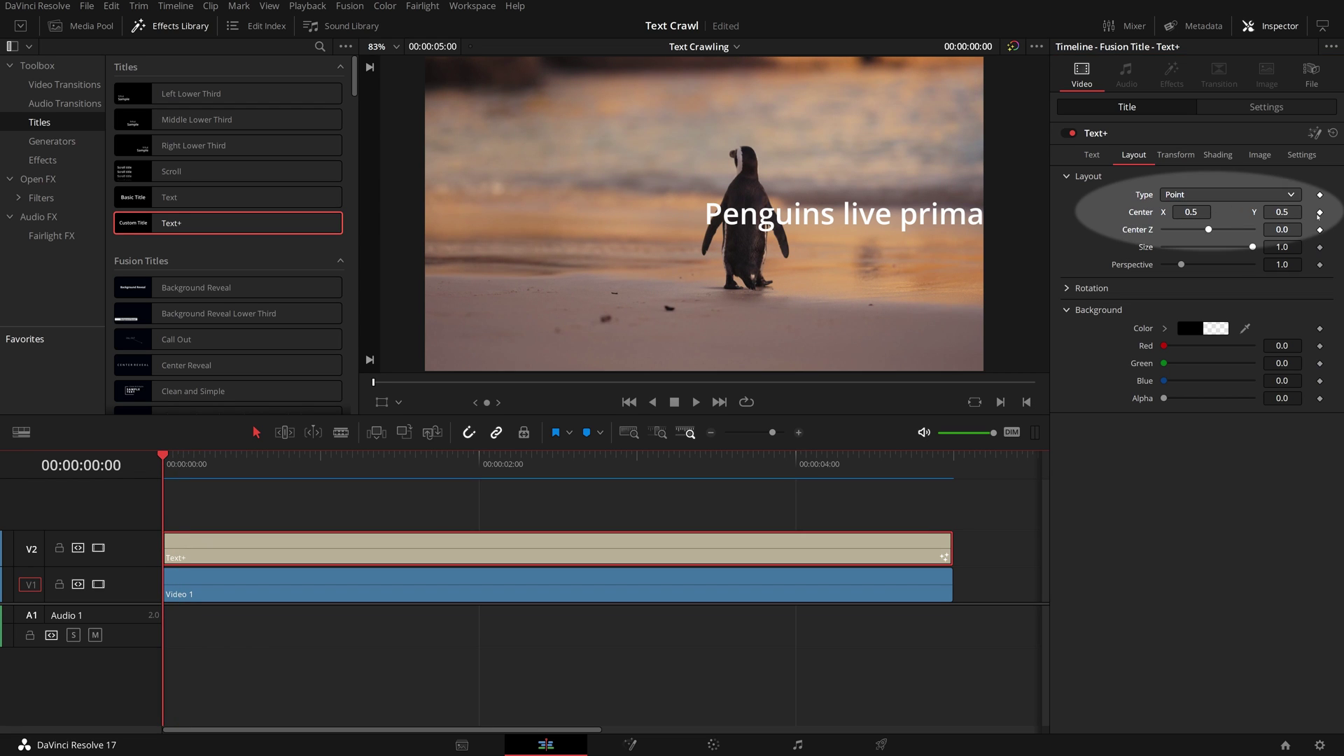
click(1320, 212)
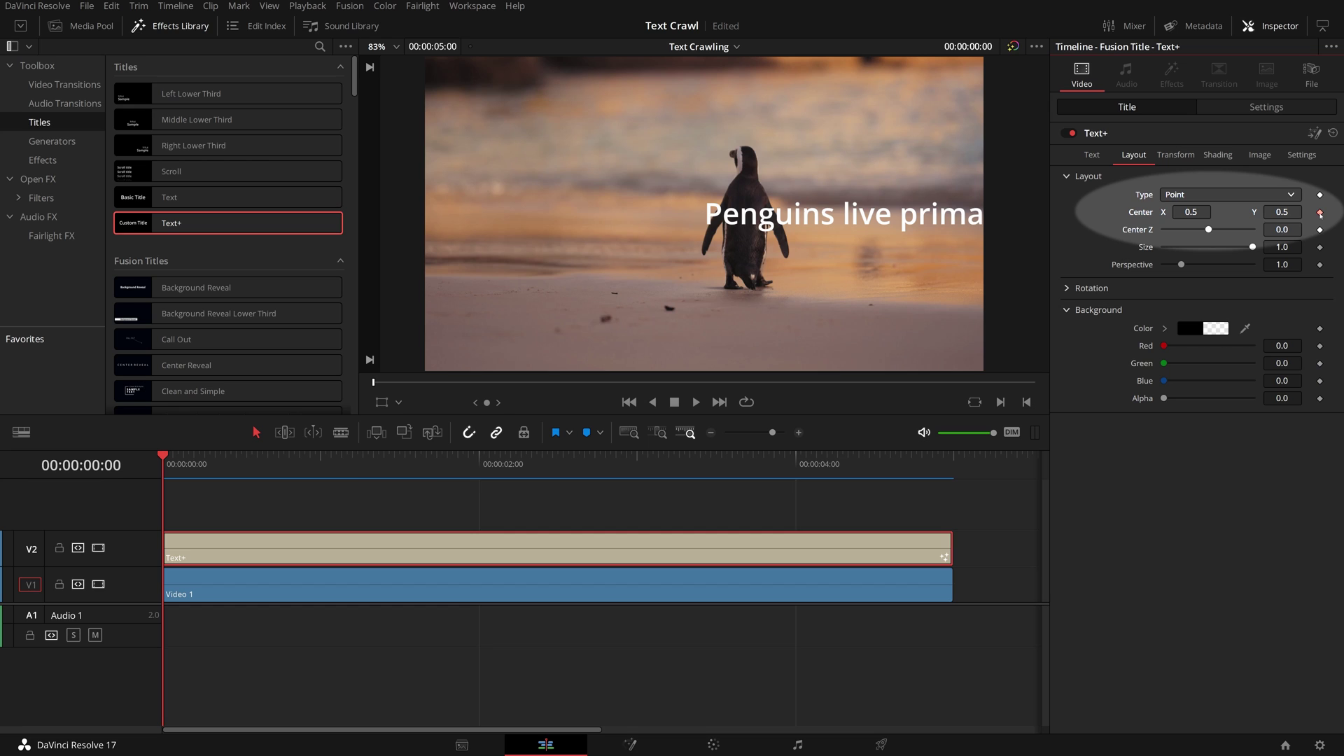
mouse_move(1189, 214)
mouse_down()
mouse_move(1239, 214)
mouse_move(1208, 212)
mouse_up()
drag(168, 462, 952, 467)
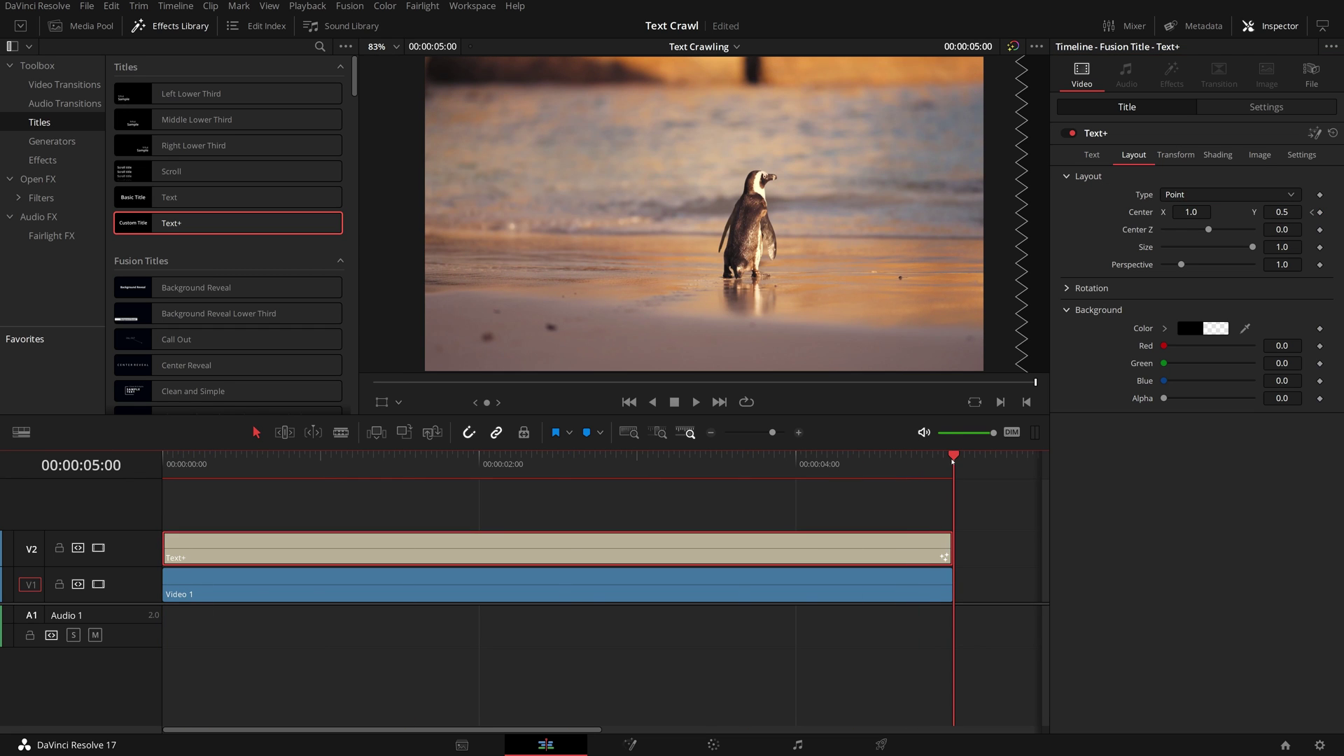
drag(1191, 213, 1155, 213)
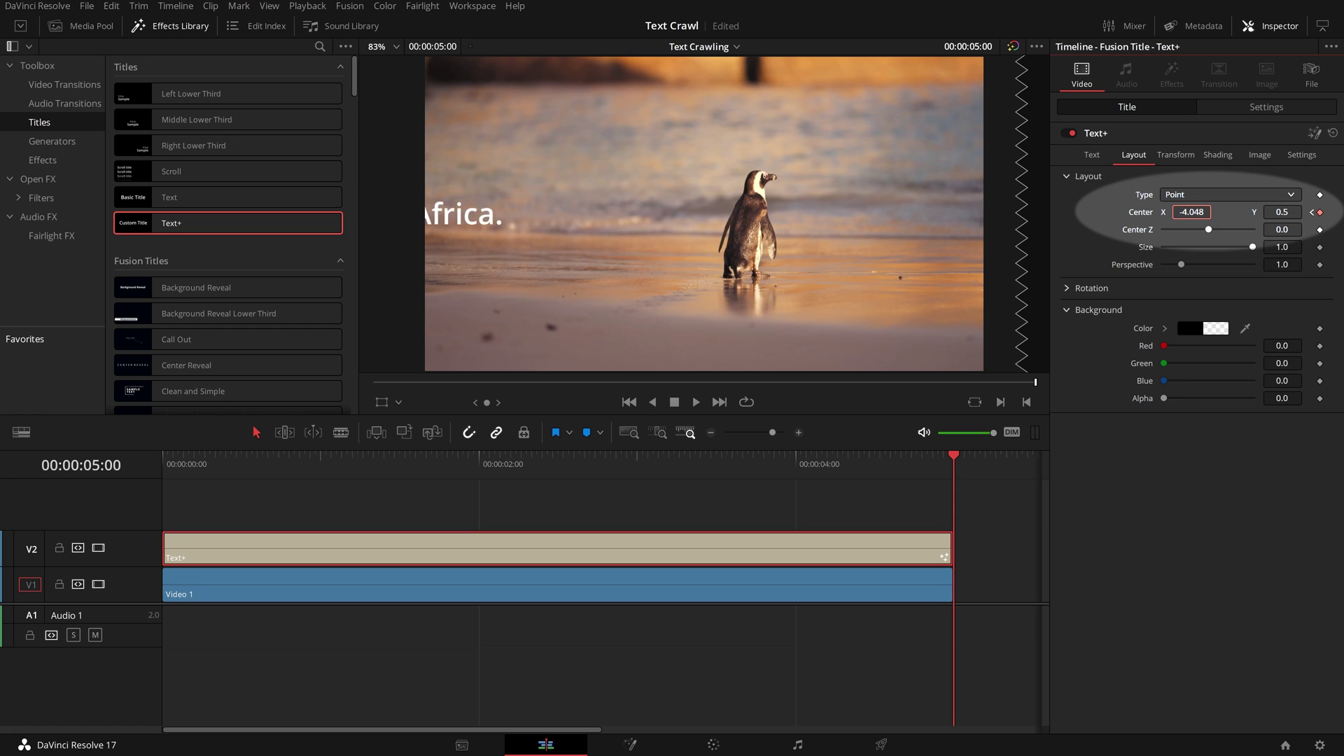
key(Home)
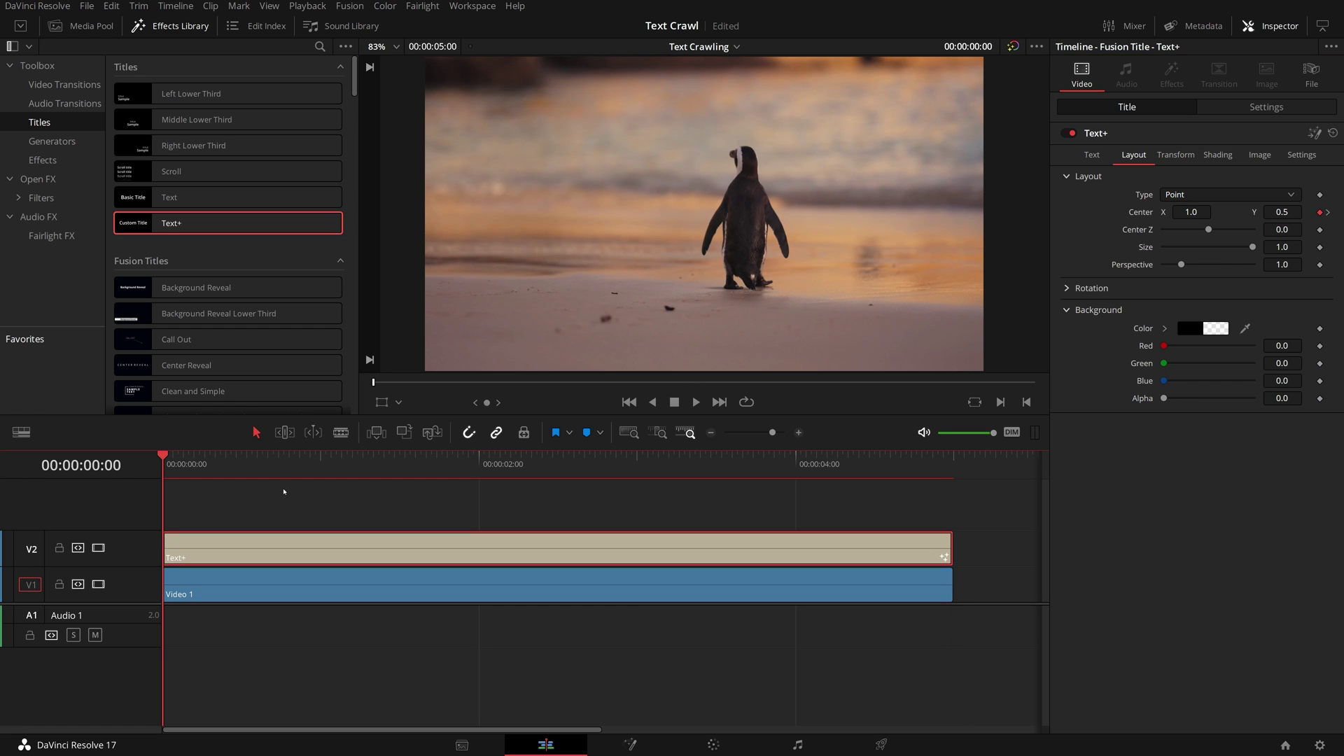
Play the crawl, then lengthen the Text+ clip's end to 00:00:20:00.
key(space)
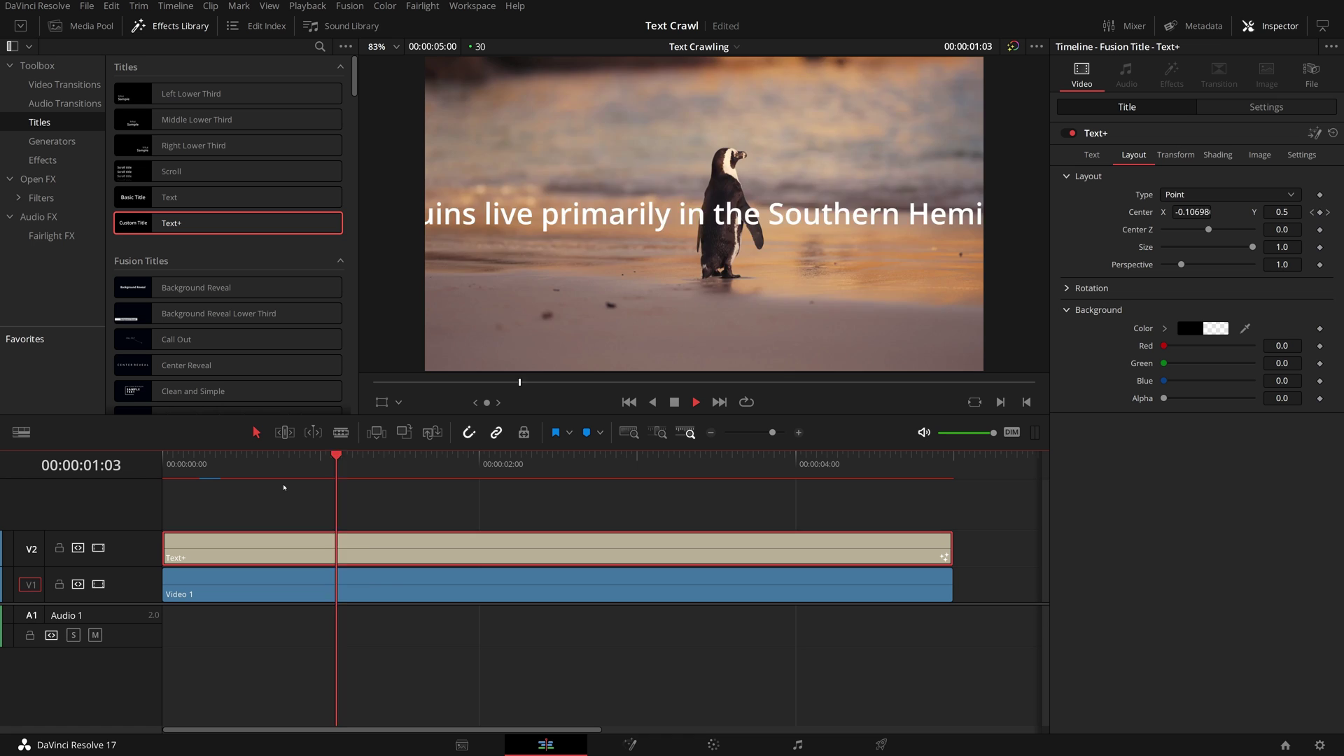
key(ctrl+minus)
key(ctrl+minus)
key(ctrl+minus)
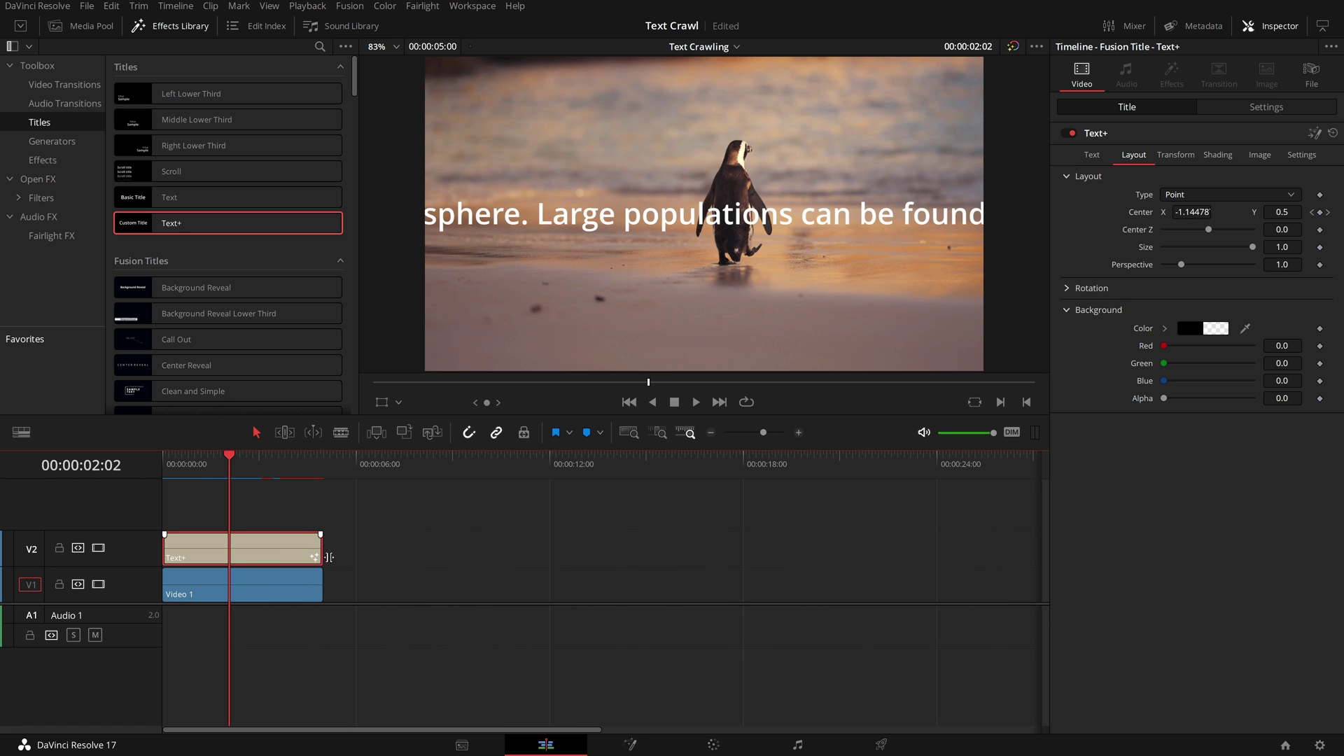
drag(328, 557, 804, 559)
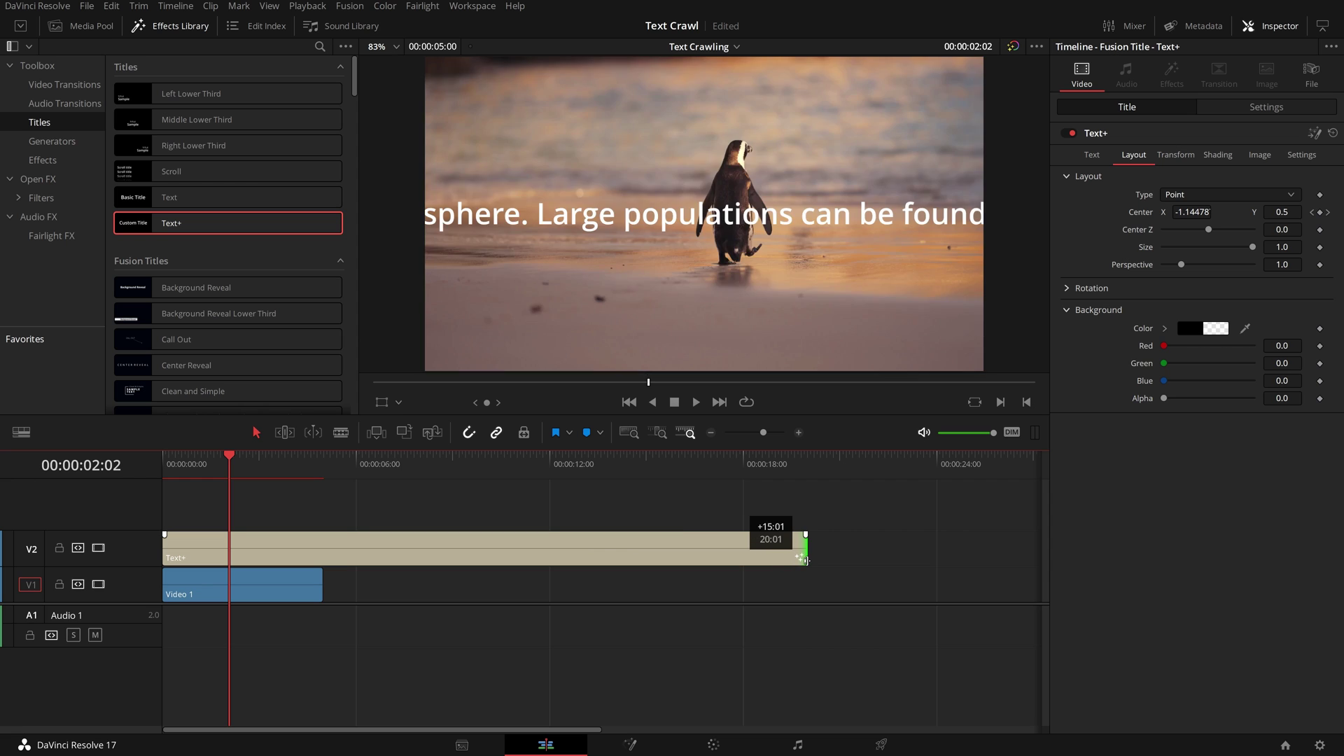
drag(805, 559, 806, 558)
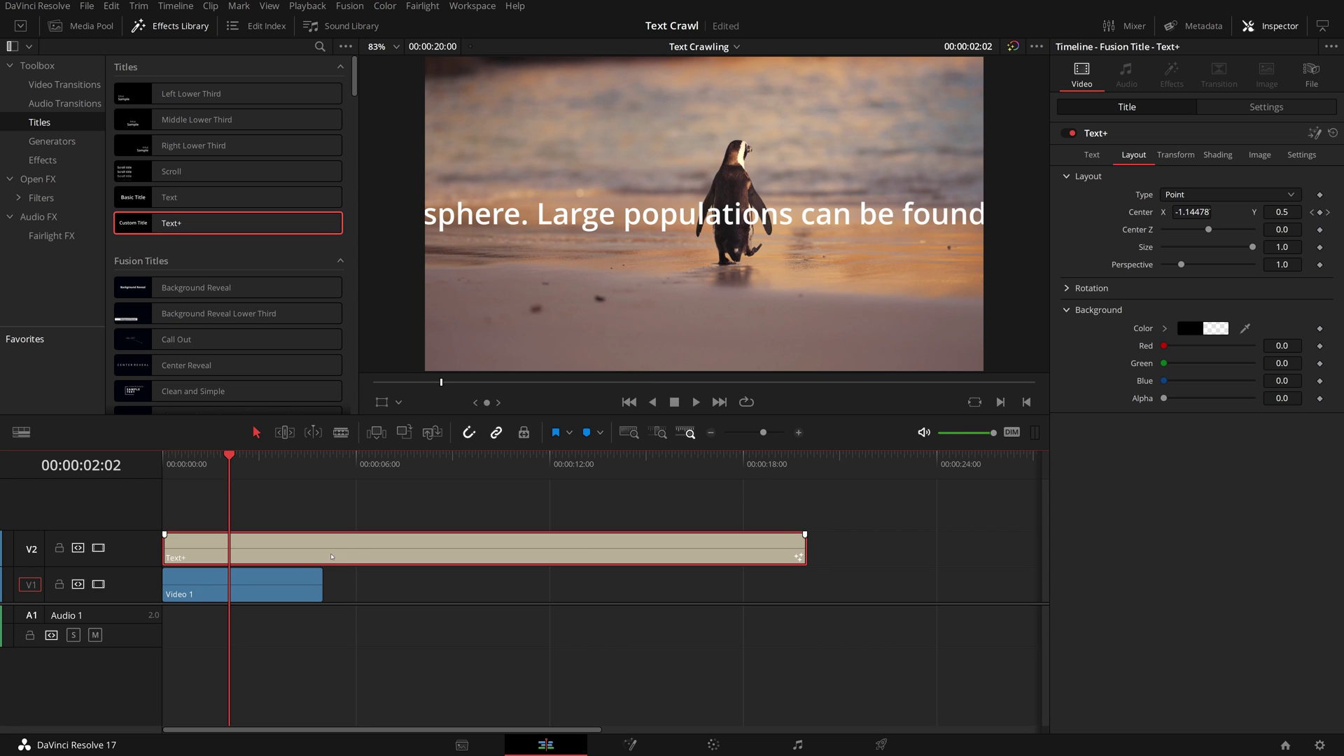
Add a Center keyframe at 00:00:20:00 and jump the playhead back to 00:00:05:00.
click(805, 460)
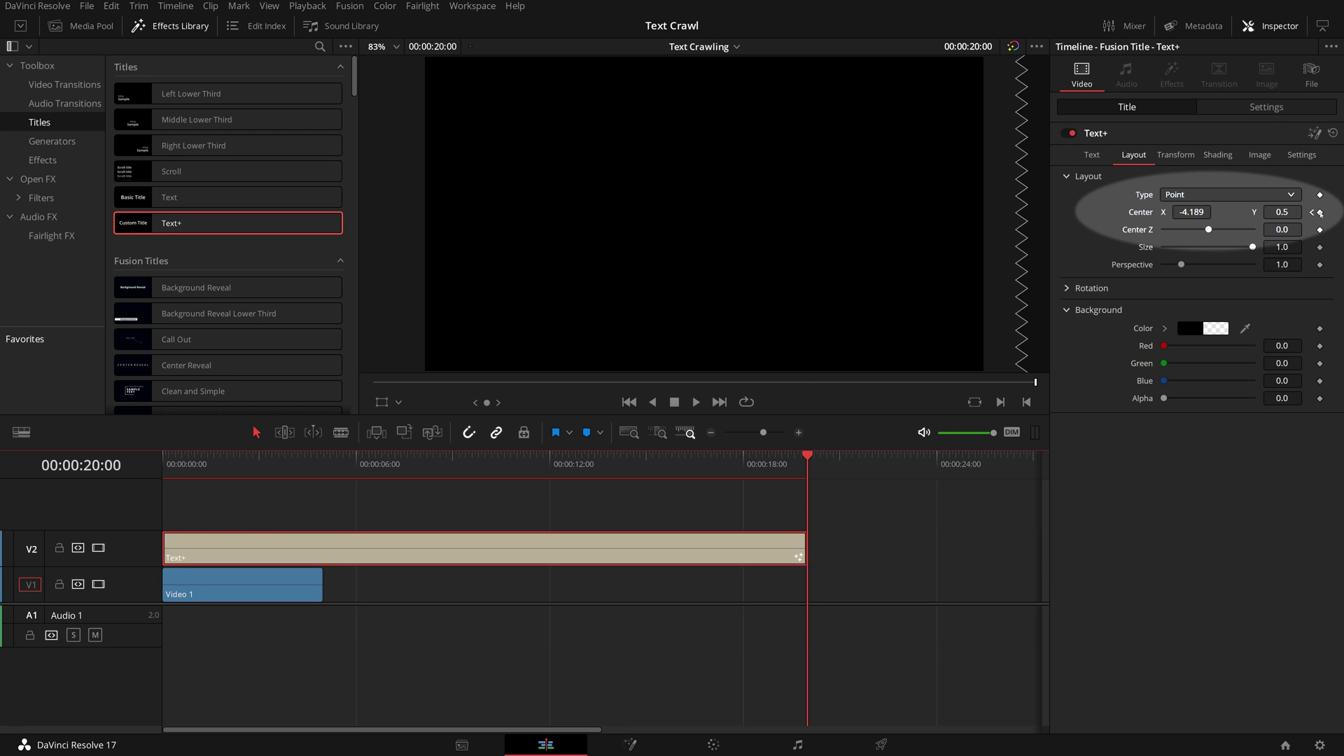
click(1320, 212)
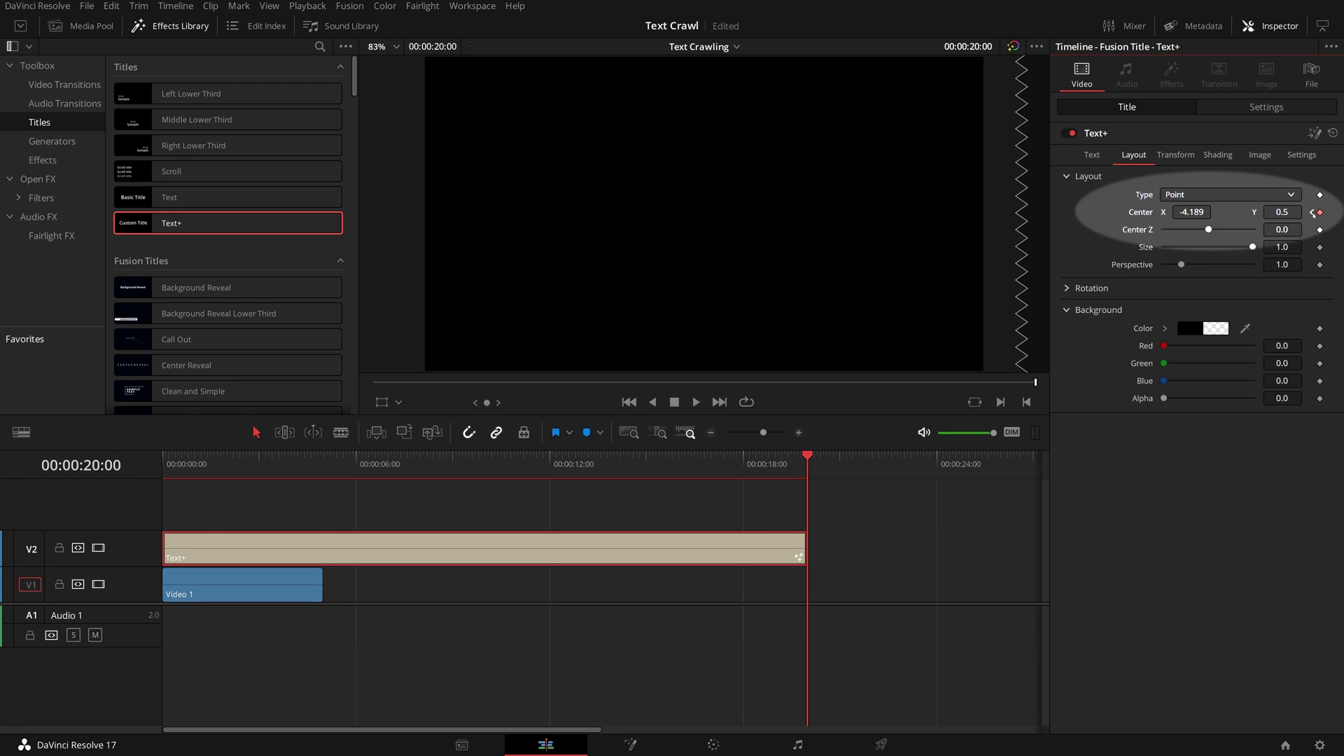
key(Up)
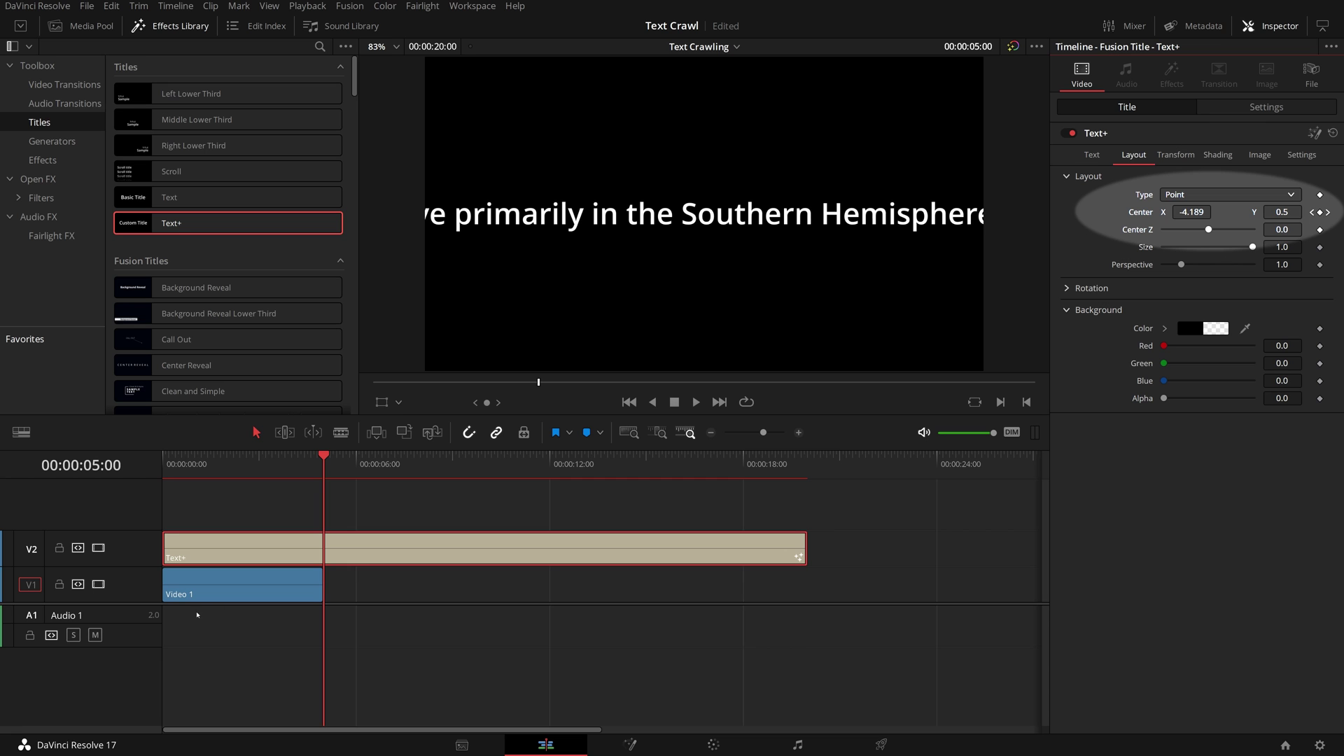
Play the crawl from the start, then extend the Video 1 penguin clip's end to 00:00:20:00.
key(Up)
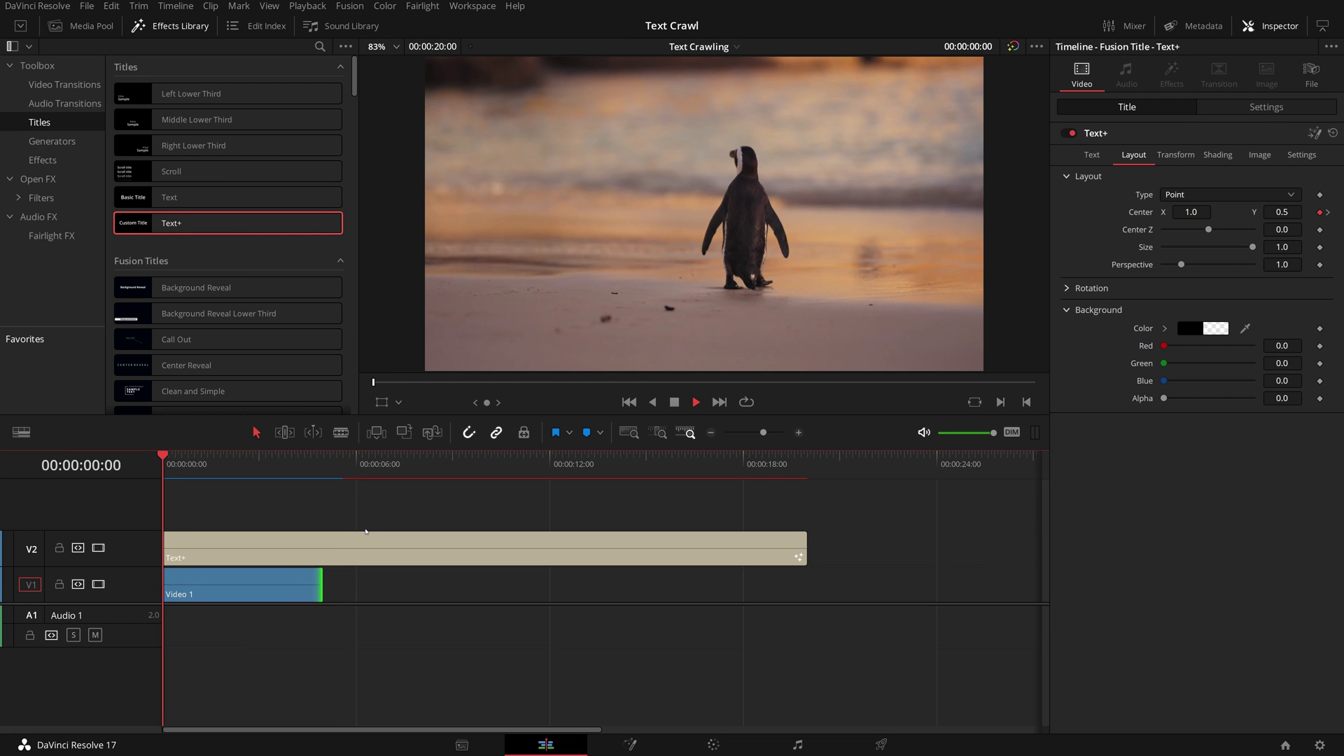
key(space)
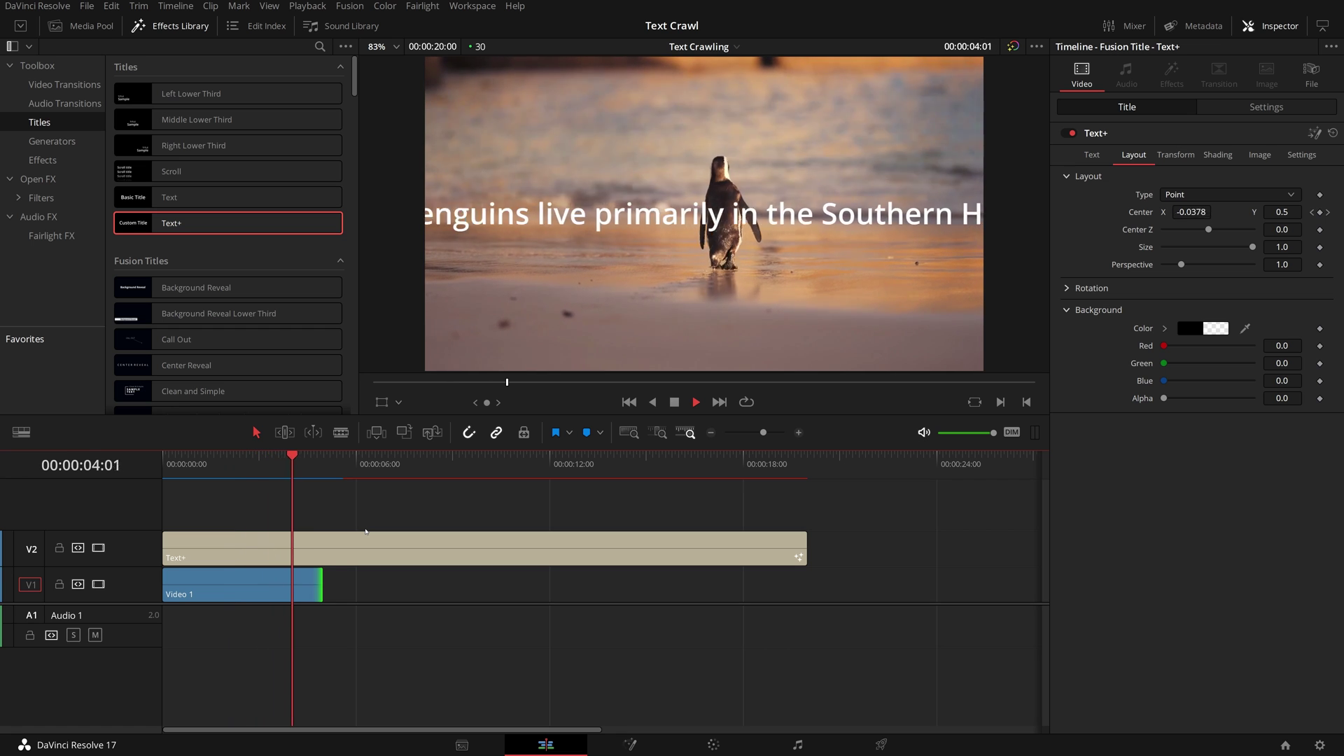
key(space)
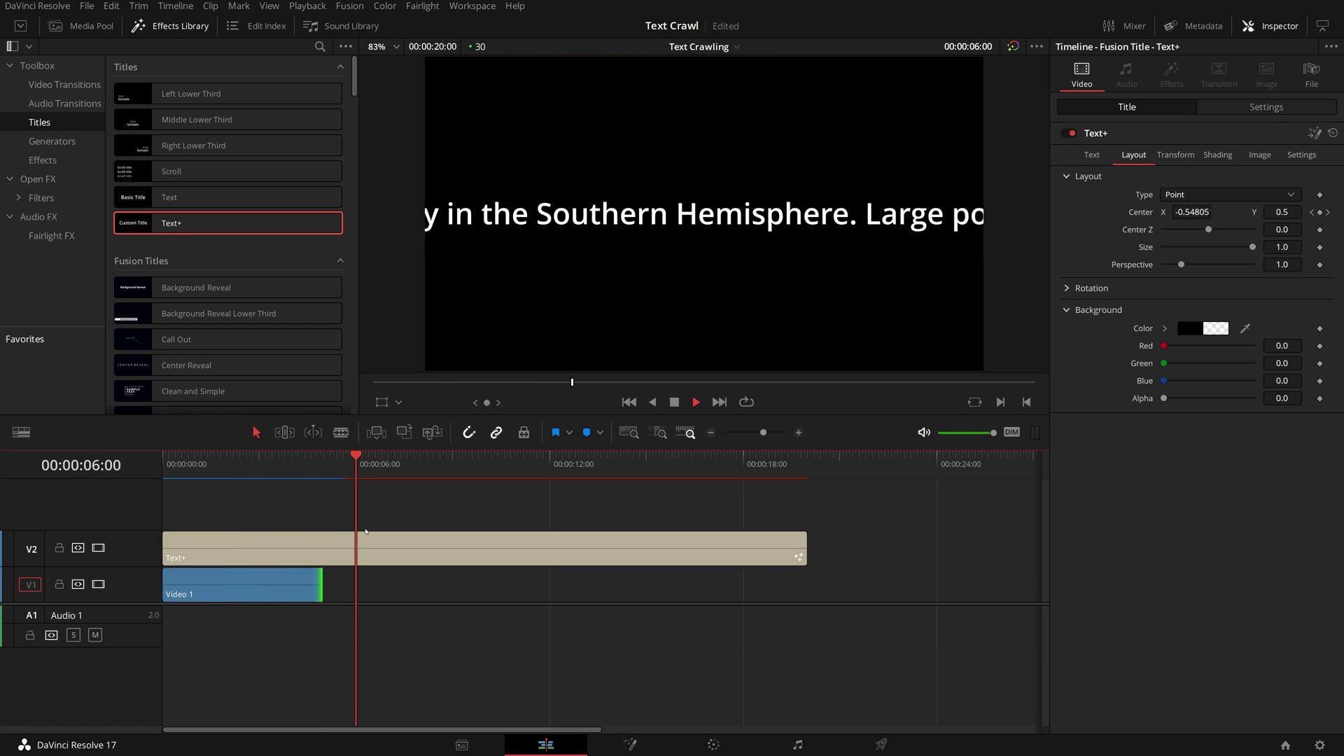
drag(322, 587, 802, 599)
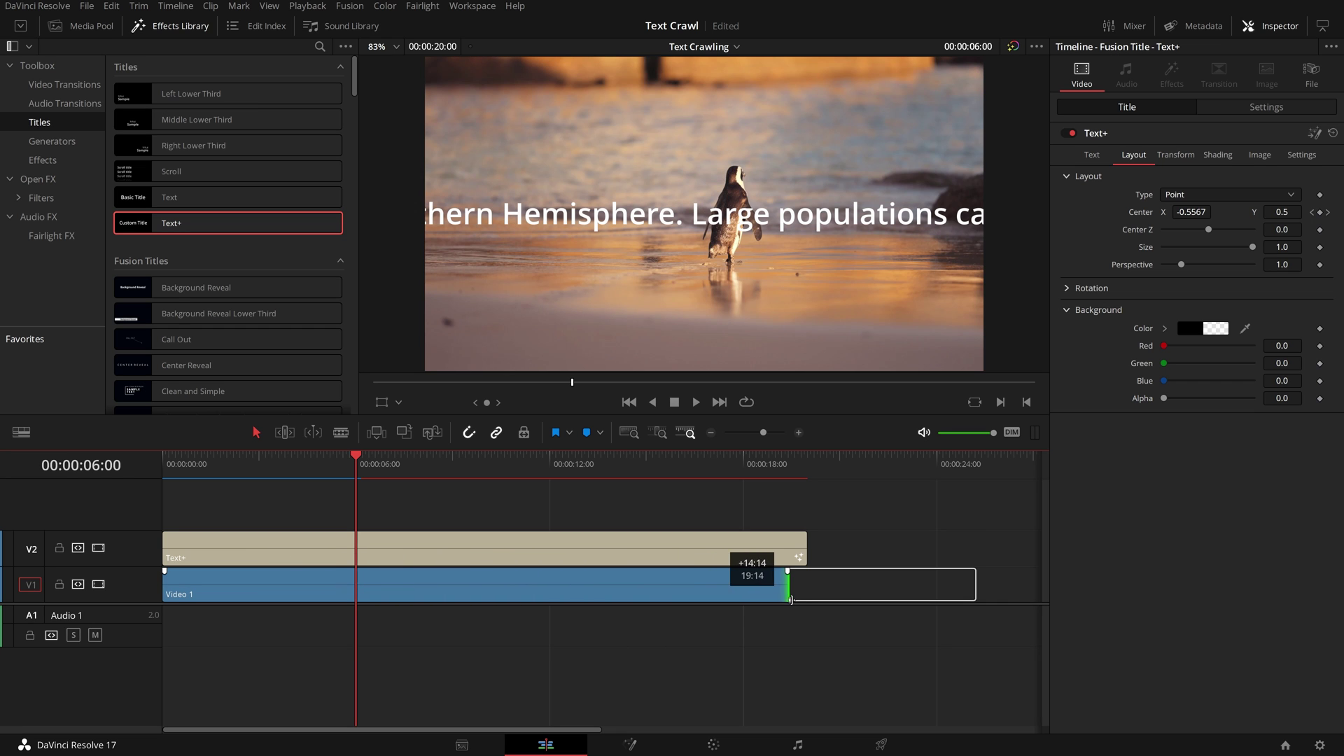
drag(355, 459, 245, 458)
Raise the Text+ background Alpha to about 0.6 for a semi-transparent dark band.
click(245, 548)
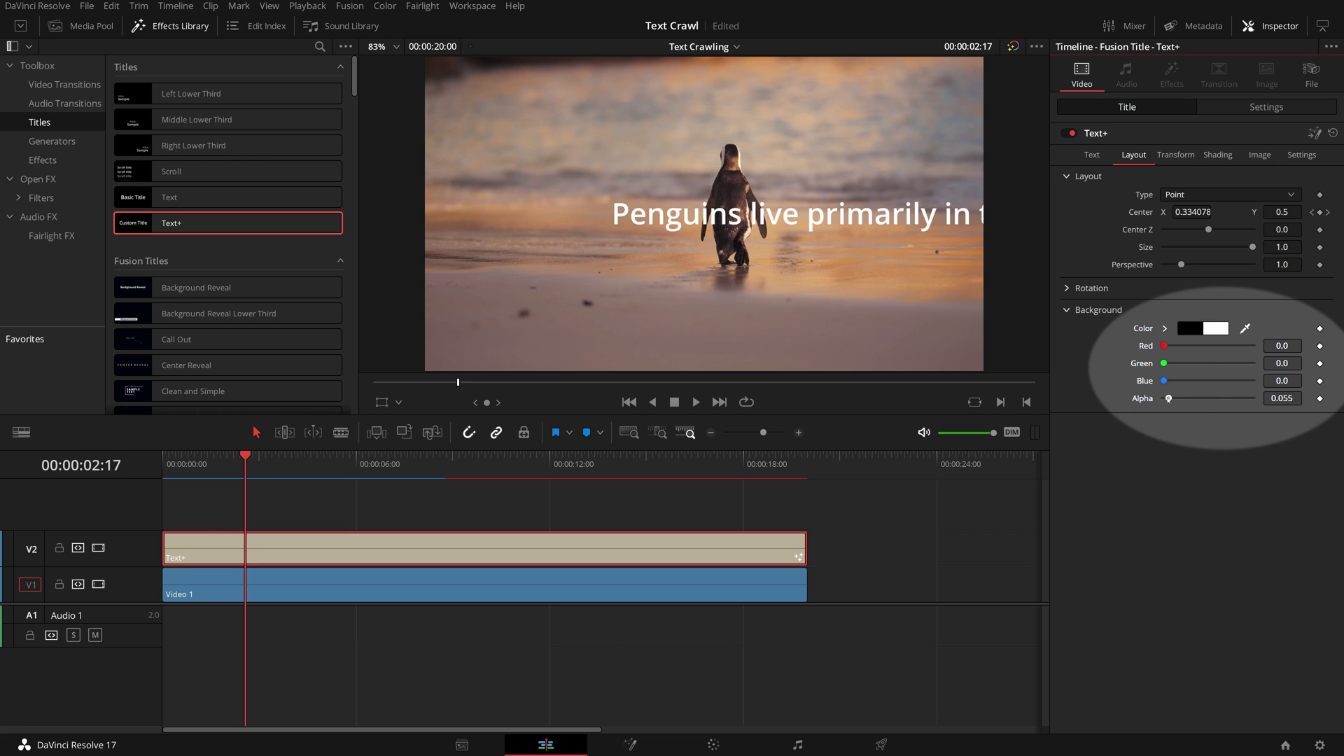
drag(1168, 398, 1217, 402)
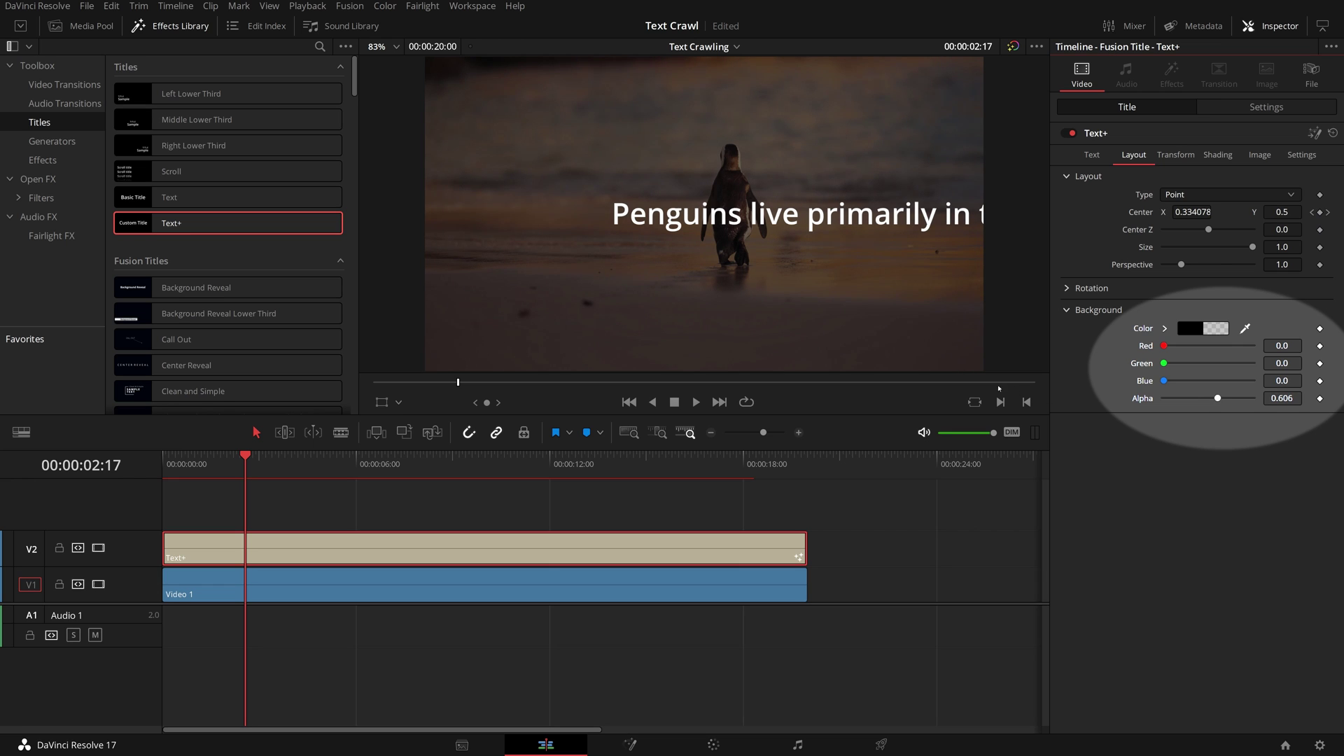
Show the Inspector Settings and the viewer's Transform overlay handles on the title.
click(1261, 108)
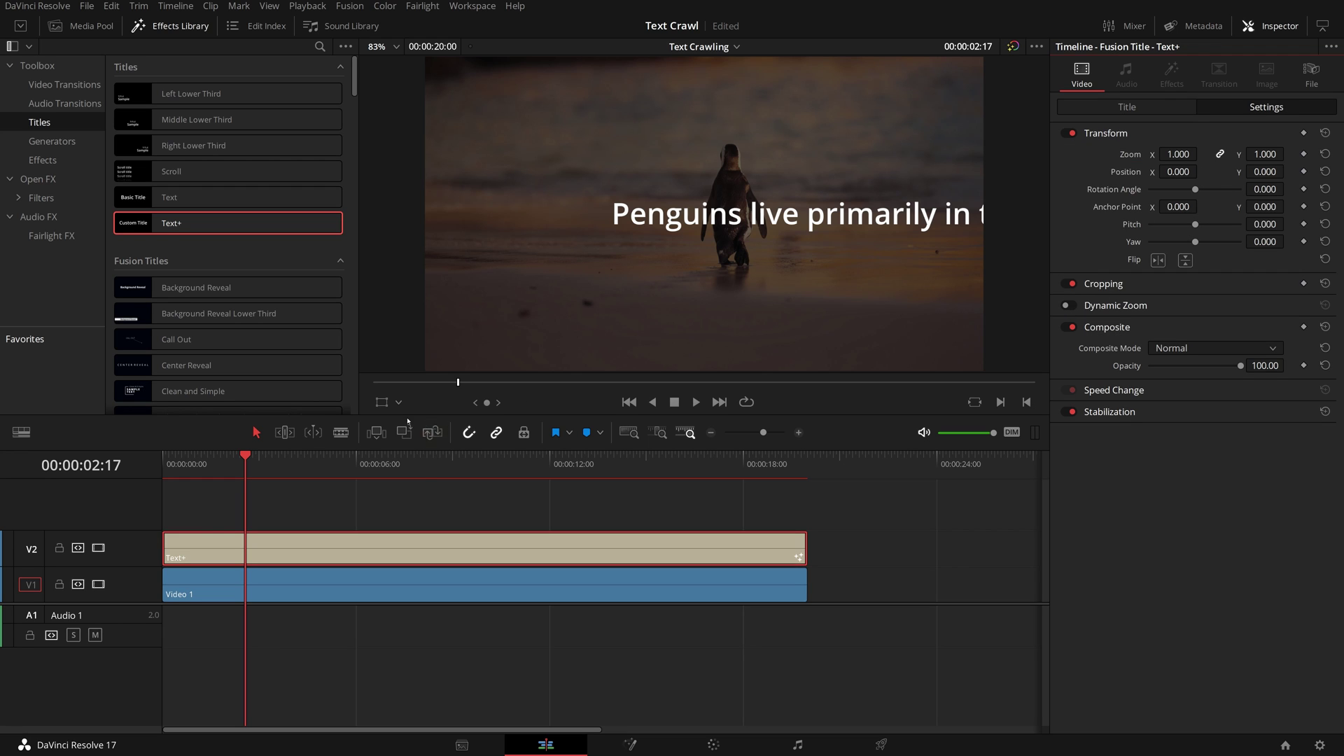
click(389, 402)
click(409, 423)
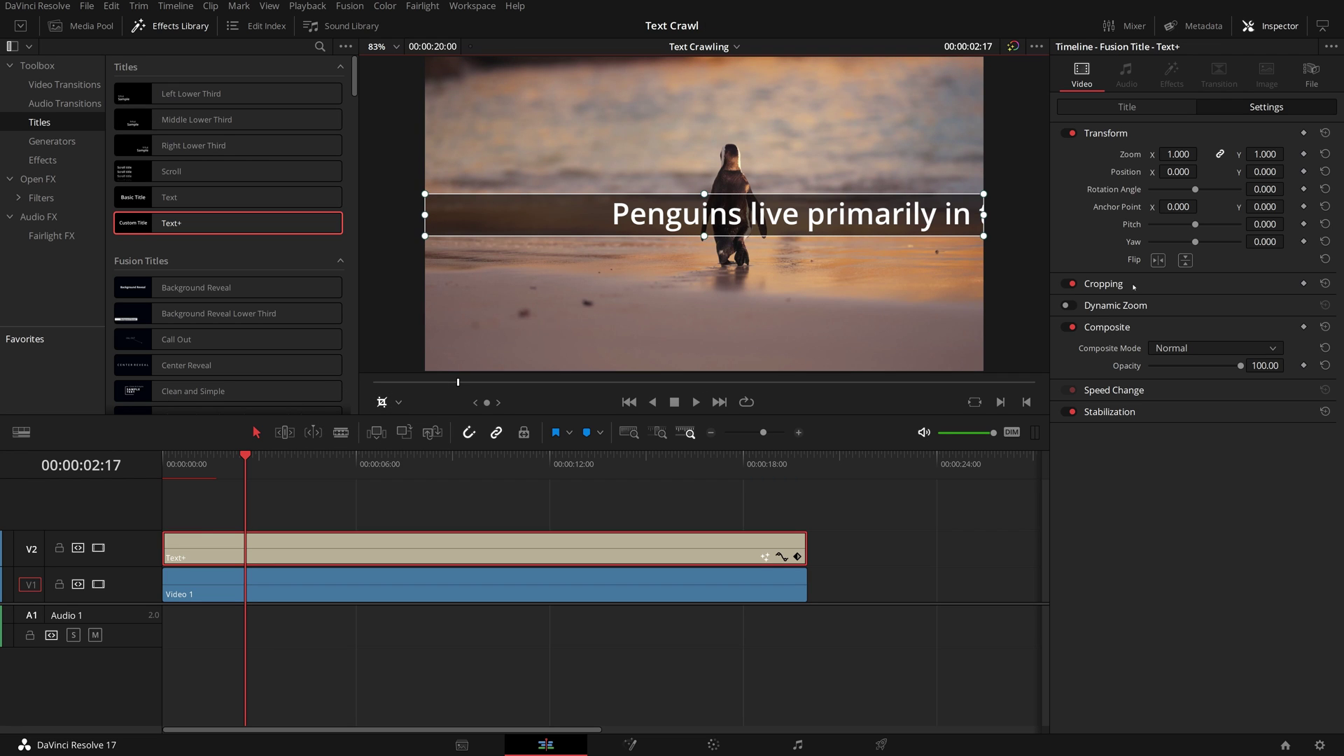
Set Transform Position Y to -414 so the band sits at the bottom, then play from the first frame.
drag(1278, 174, 1286, 170)
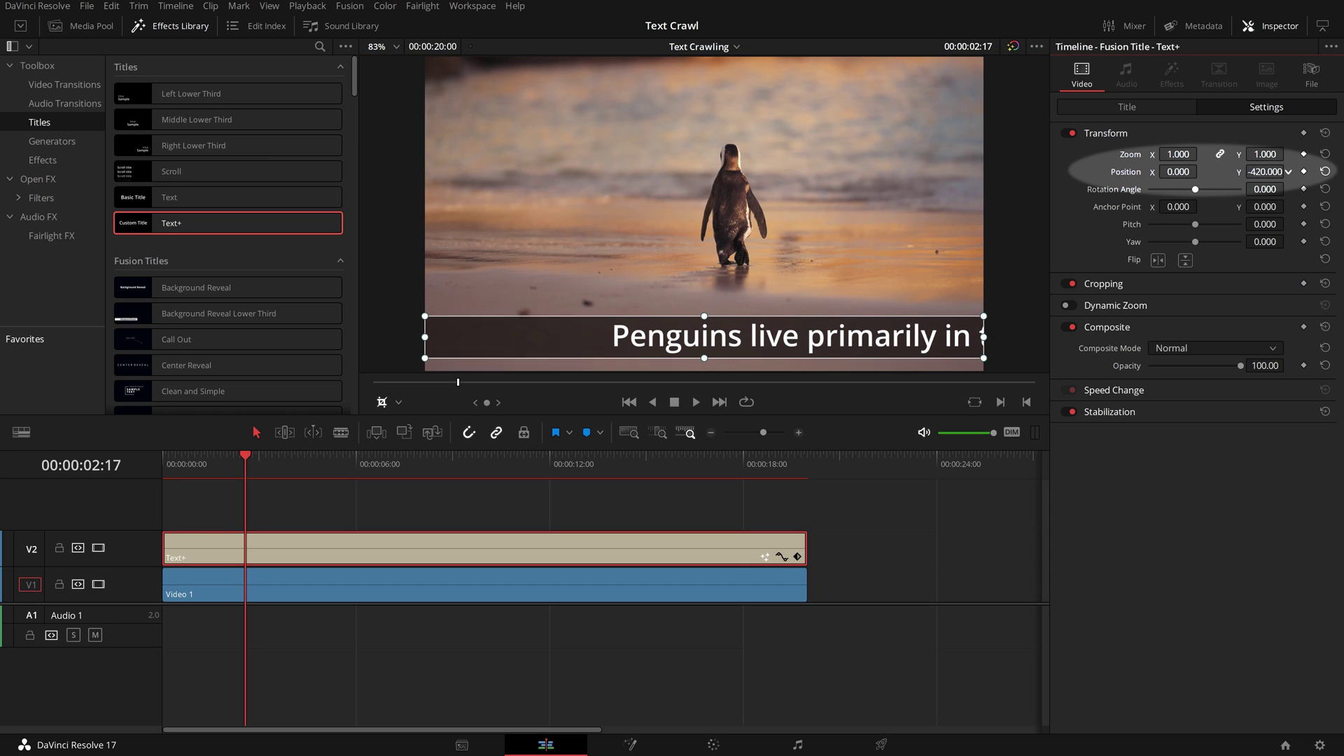
drag(1286, 171, 1270, 171)
click(181, 462)
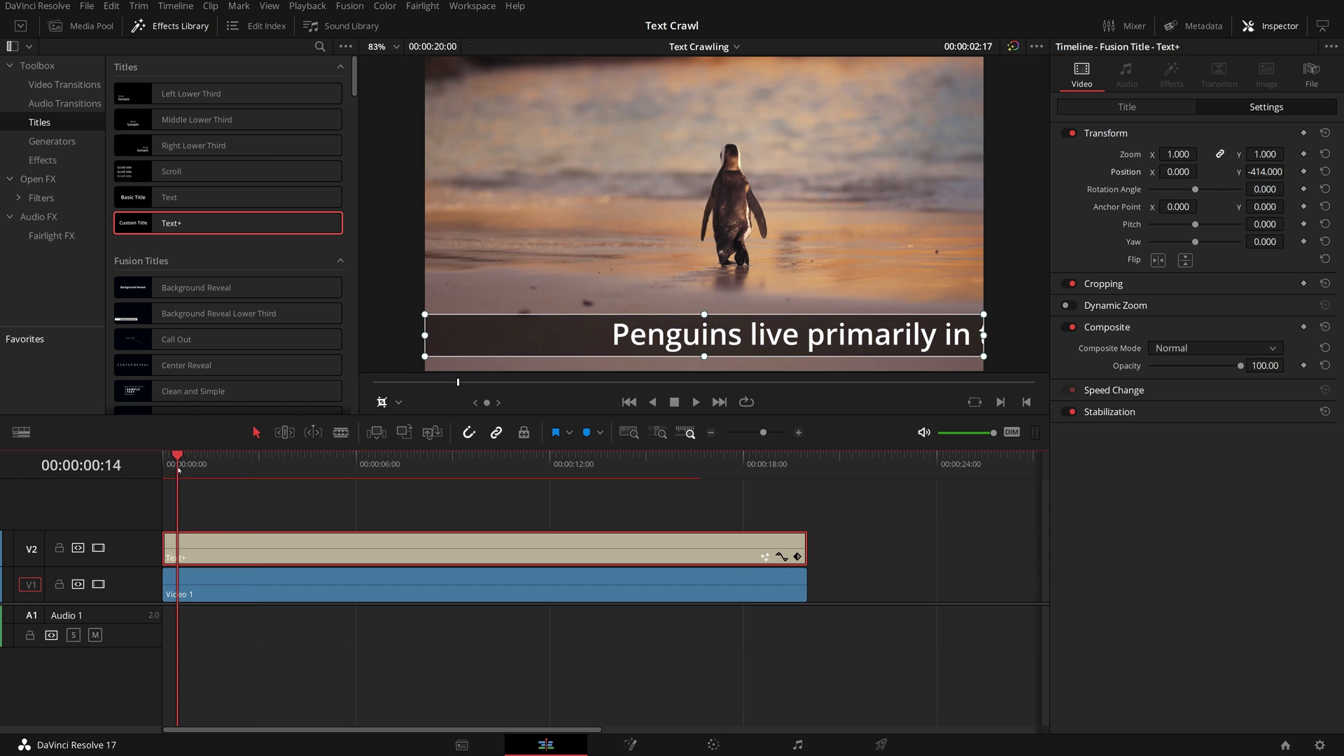
key(Home)
key(space)
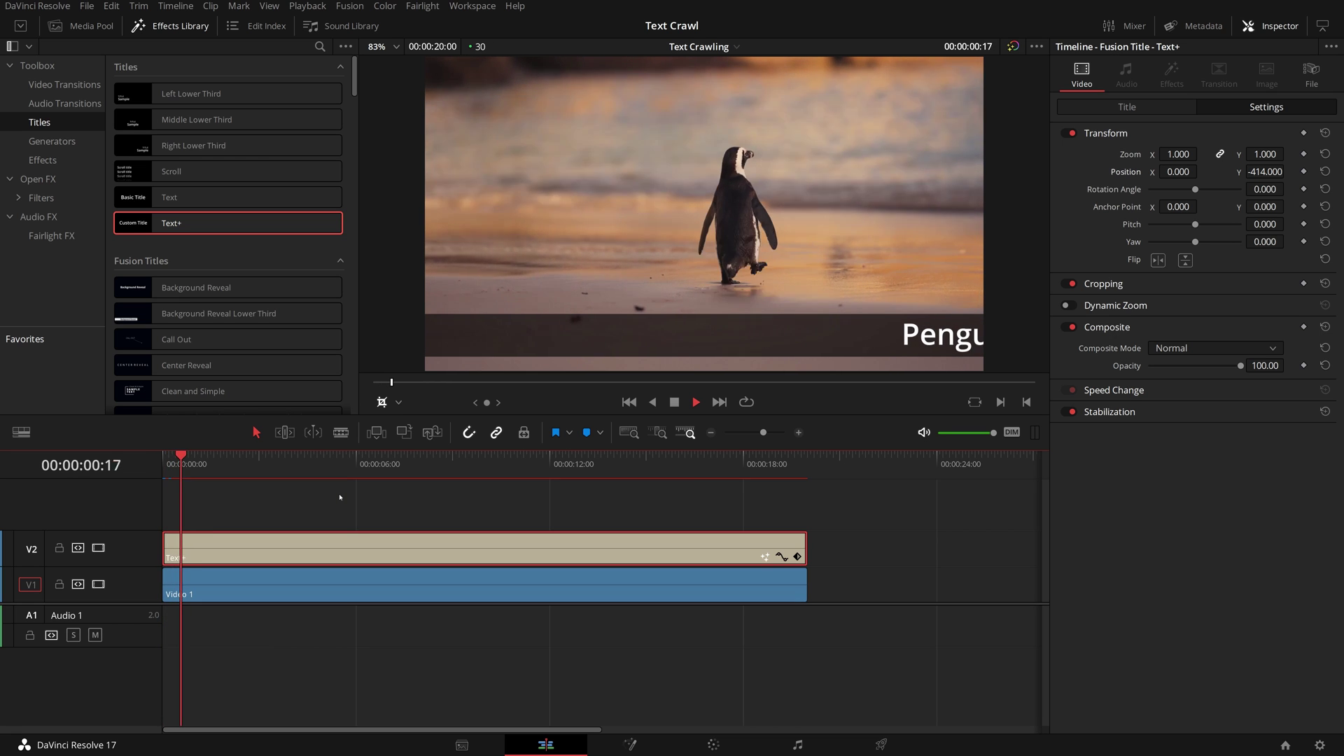